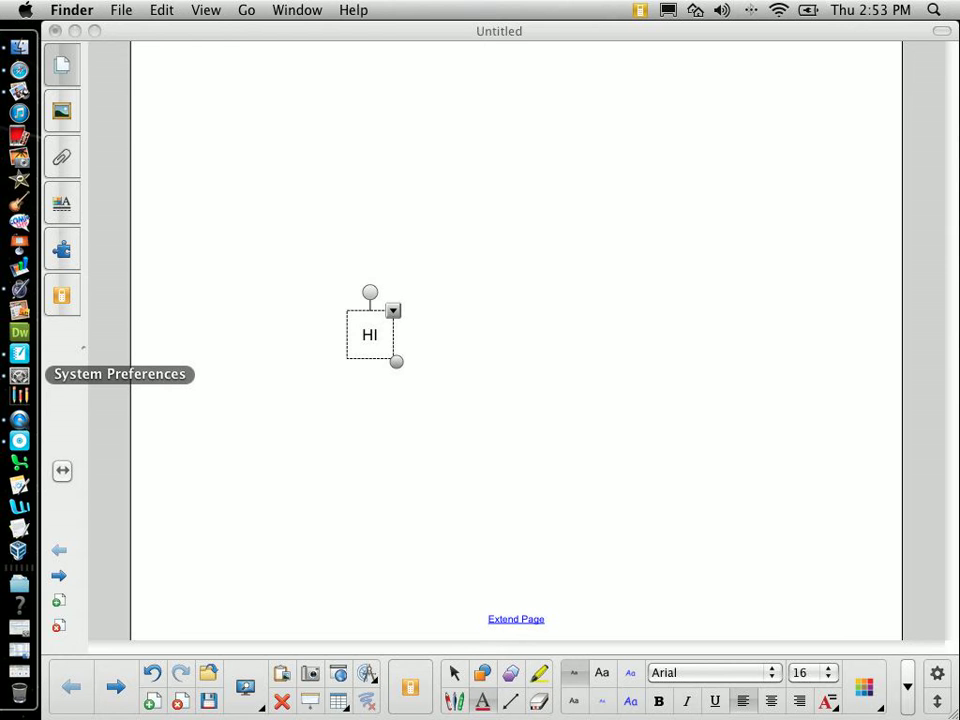
Step: Check the Sound input device (Motorola H350) and its levels, then minimize System Preferences
left_click(19, 375)
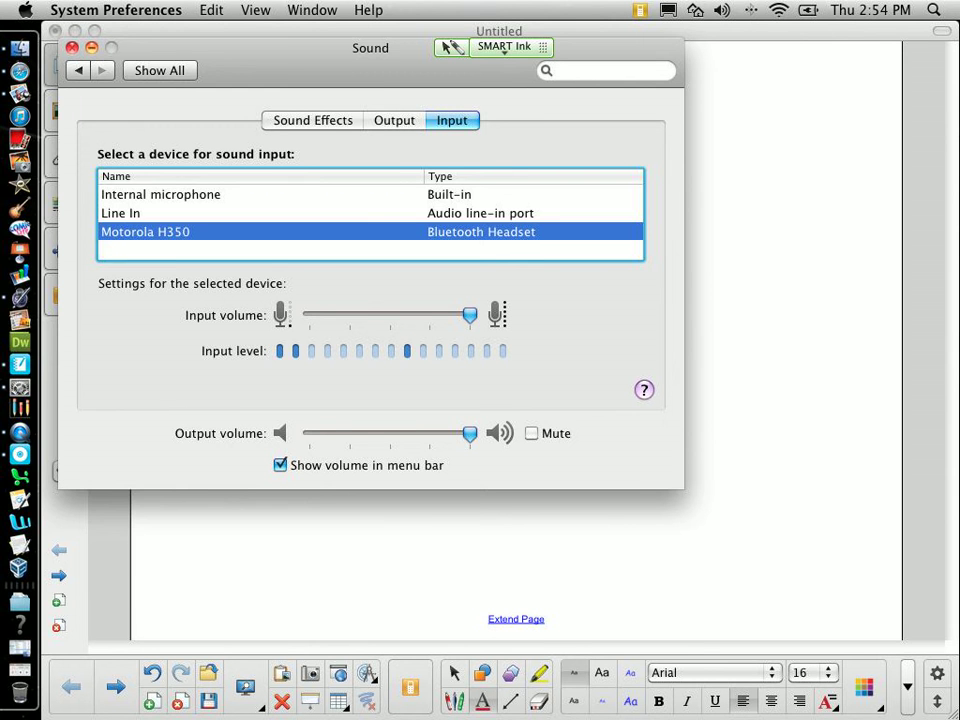
key("super+m")
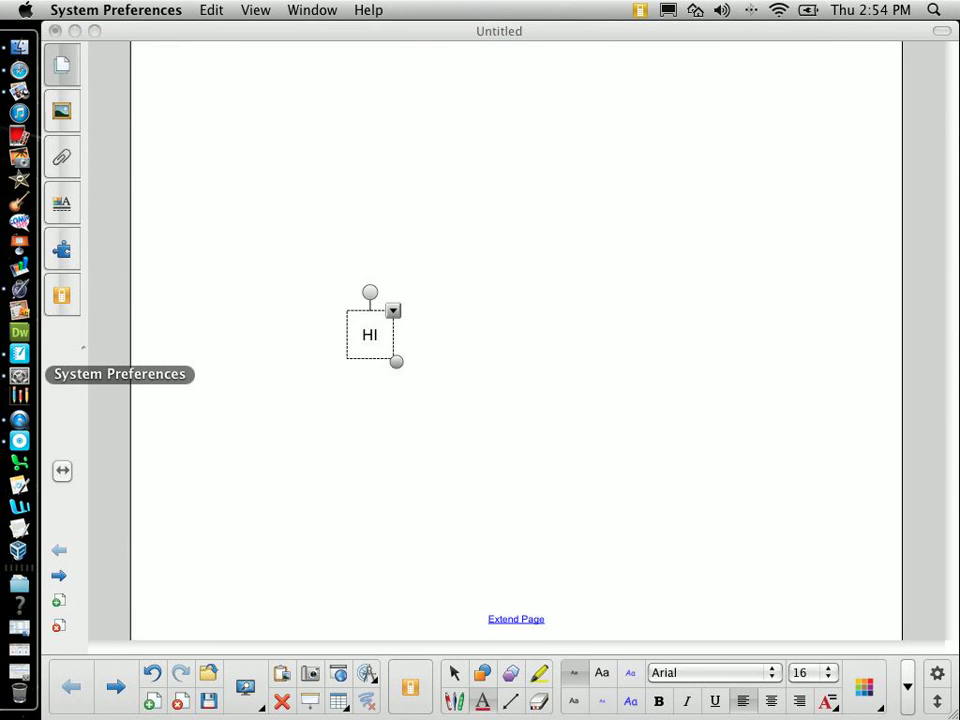
left_click(19, 375)
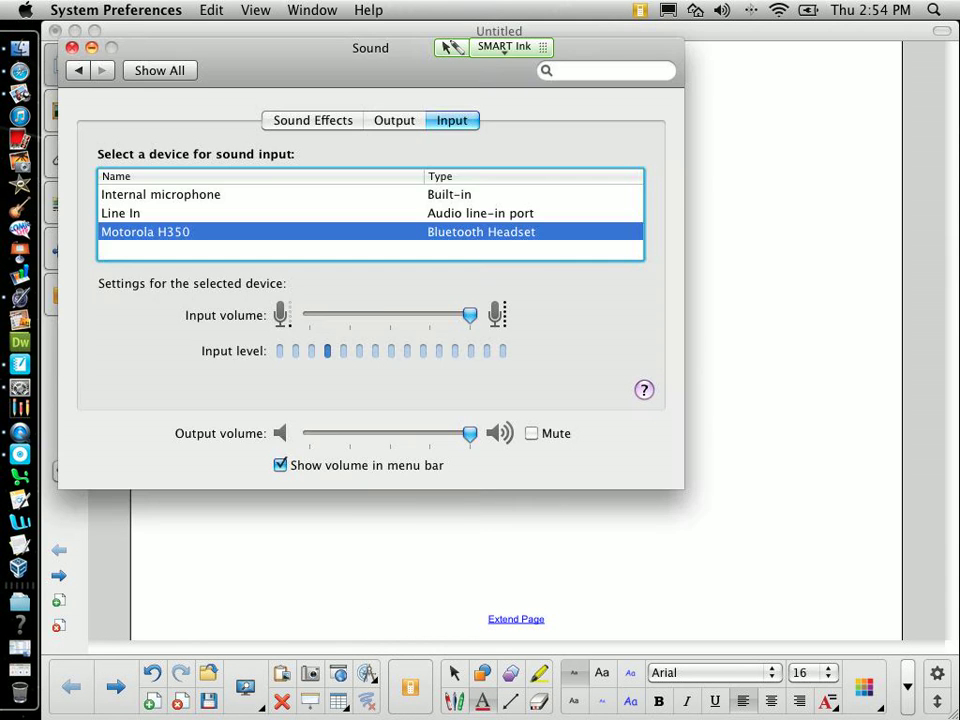
key("super+q")
left_click(19, 387)
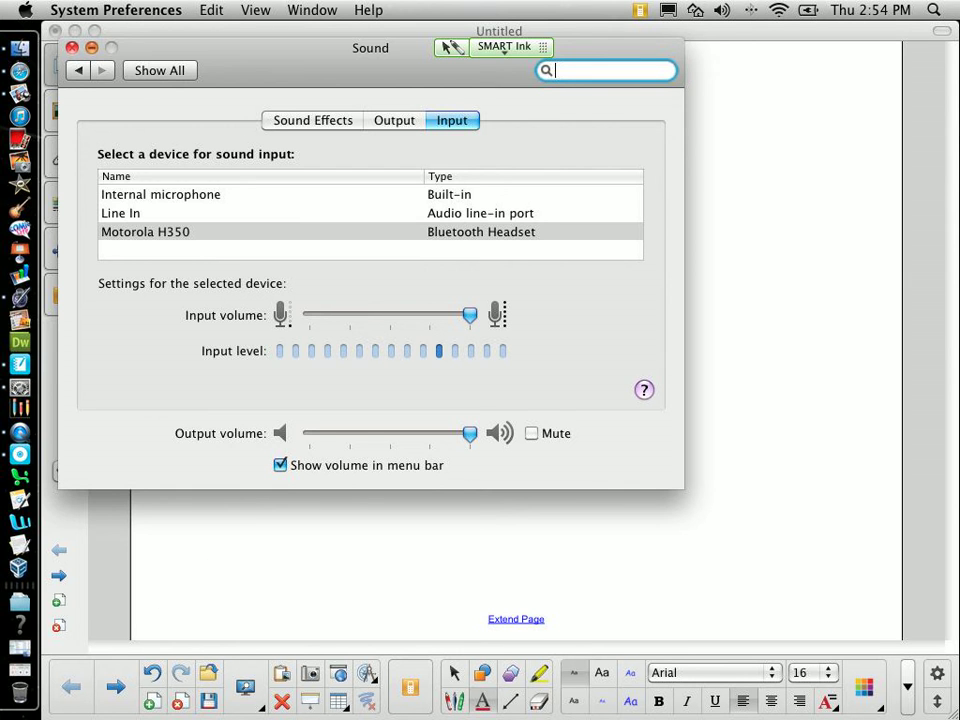
key("super+m")
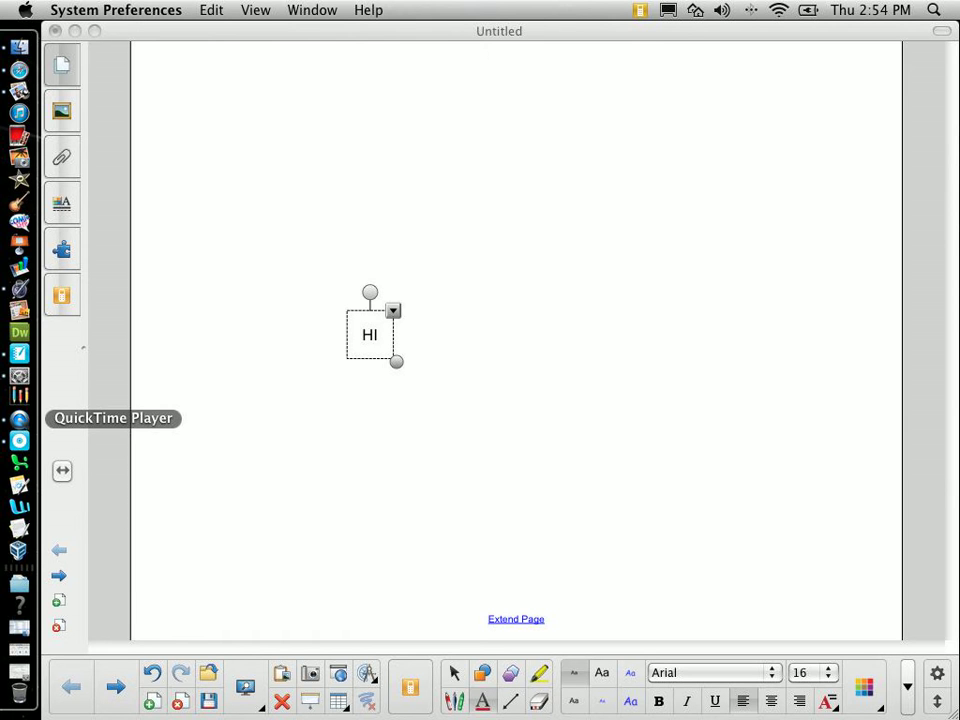
Step: Start a new QuickTime screen recording from the File menu and reach the record confirmation
left_click(19, 419)
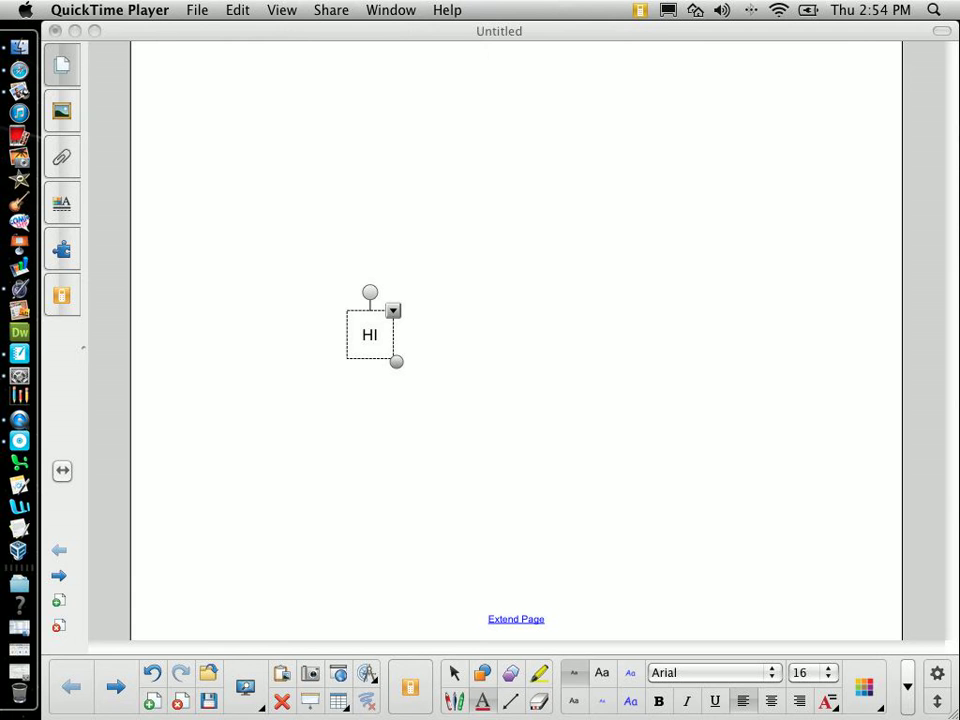
left_click(197, 10)
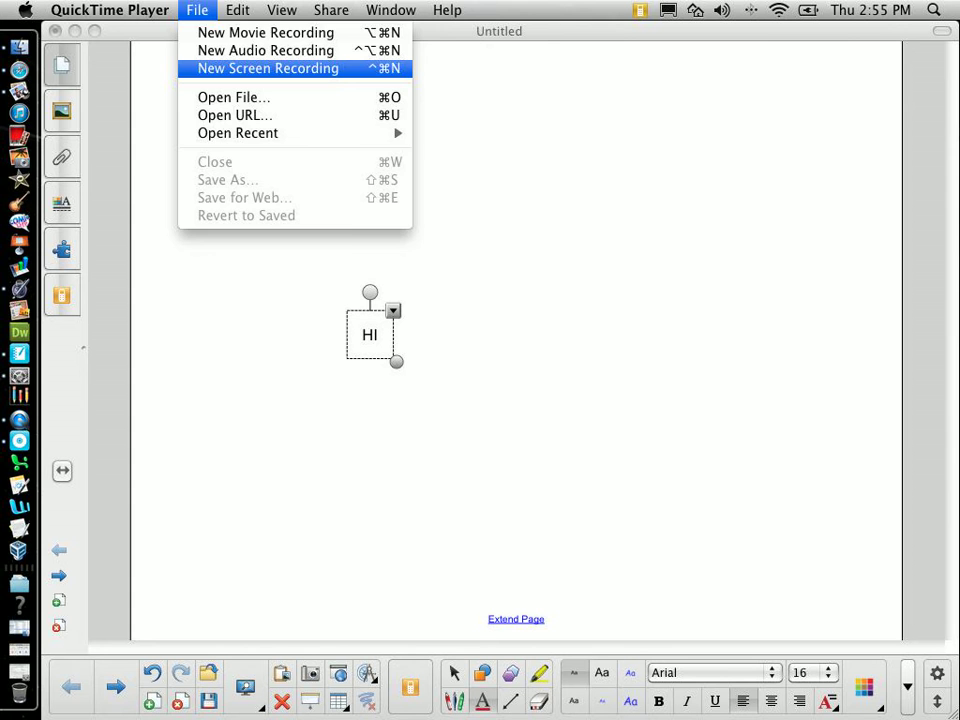
left_click(268, 68)
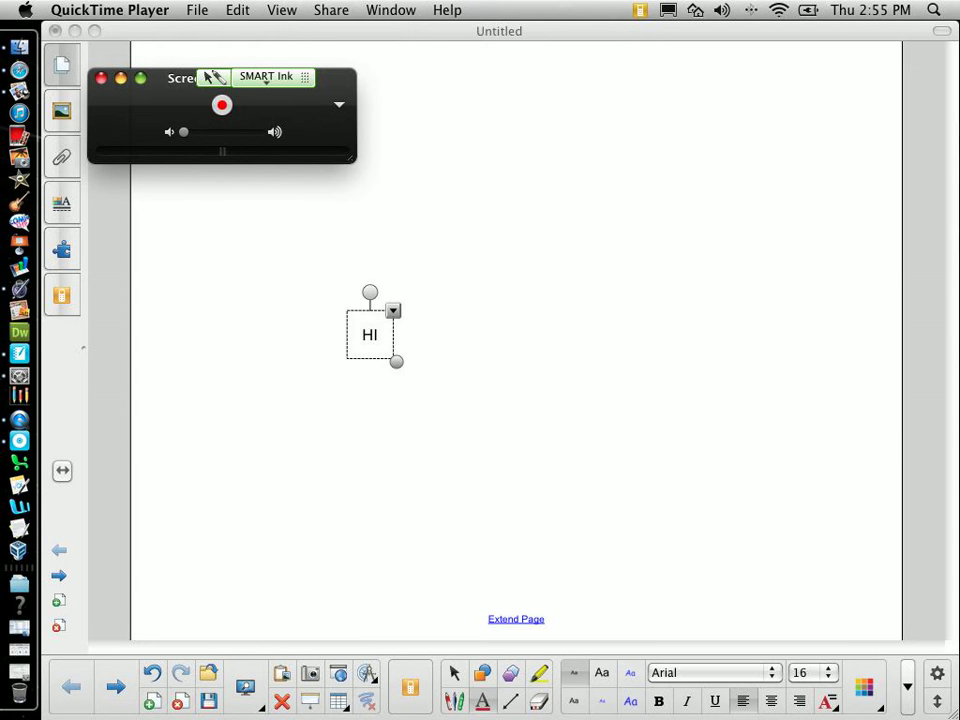
left_click(222, 104)
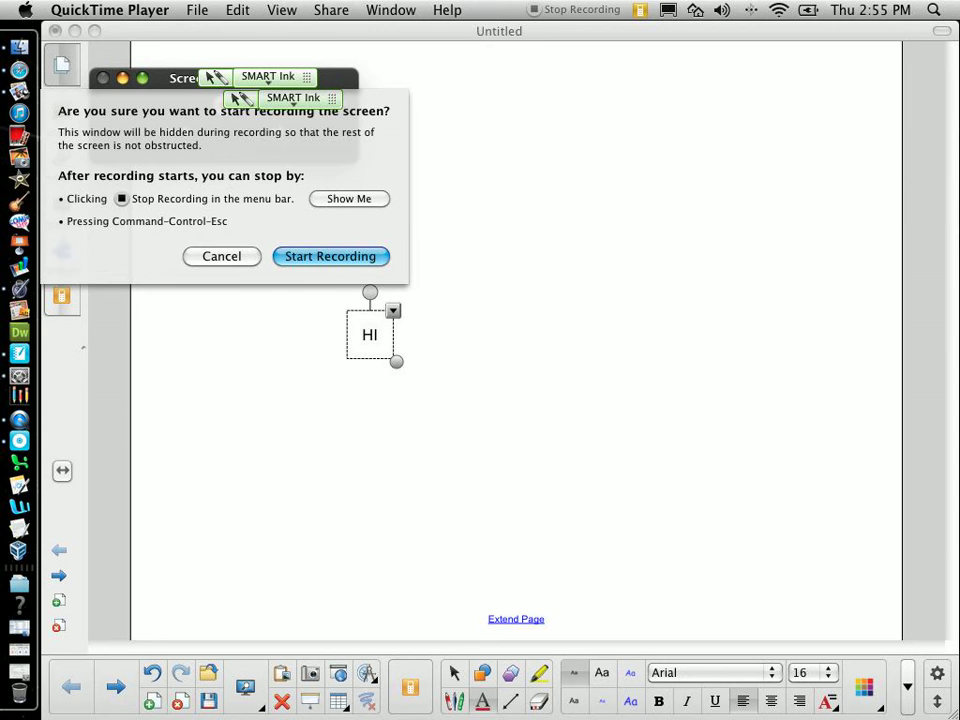
Step: Record a right triangle being drawn beside the HI text, then stop as Screen Recording 3.mov
key("Return")
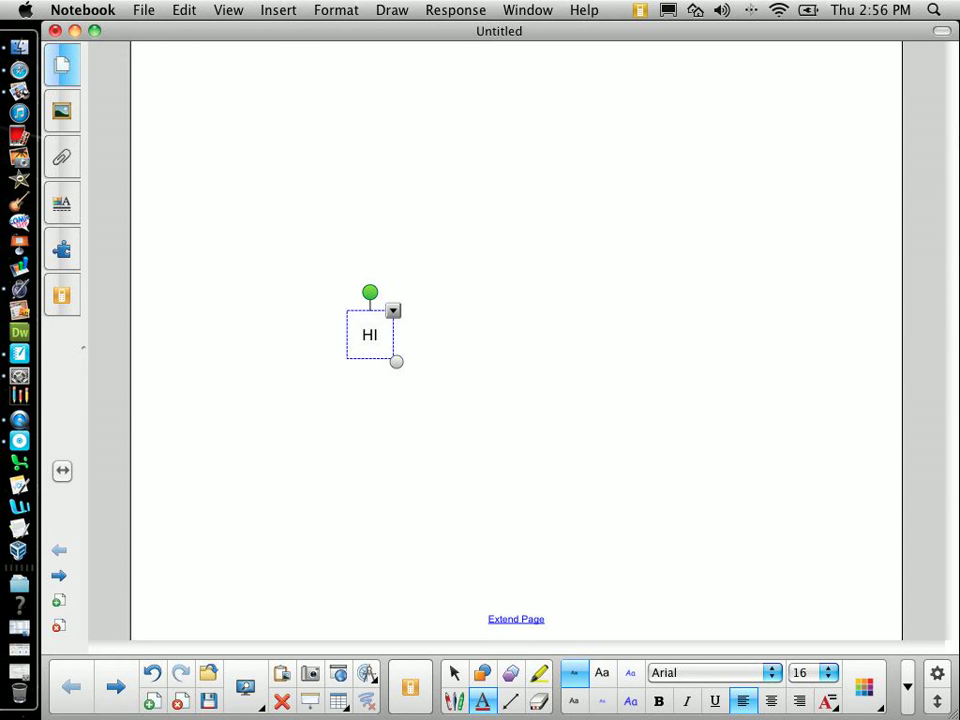
key("Escape")
left_click(482, 672)
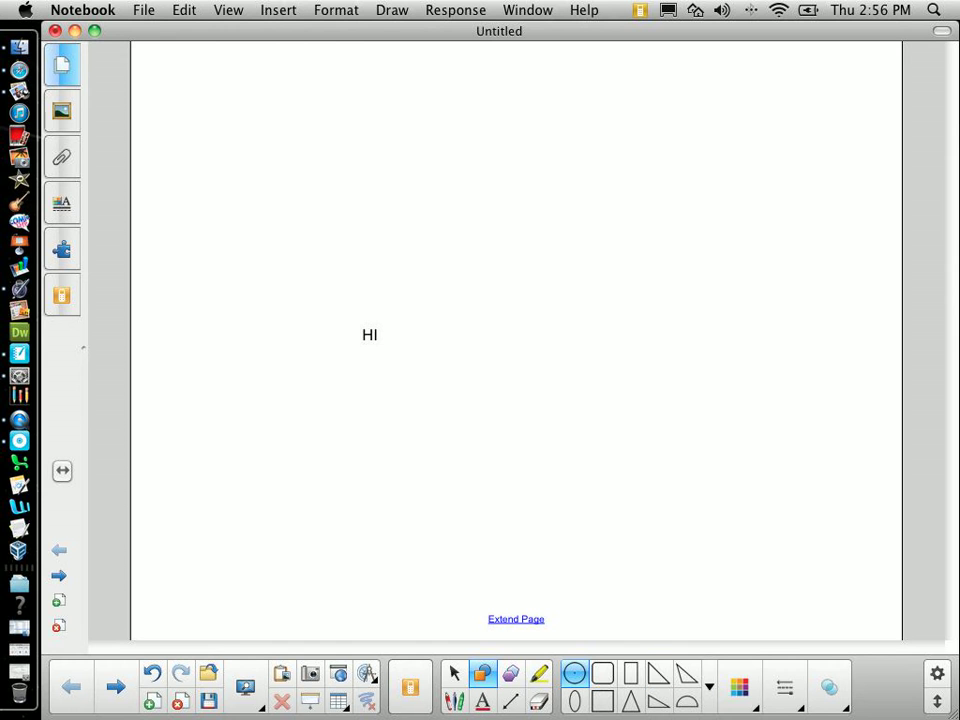
left_click(658, 672)
left_click_drag(517, 281, 619, 381)
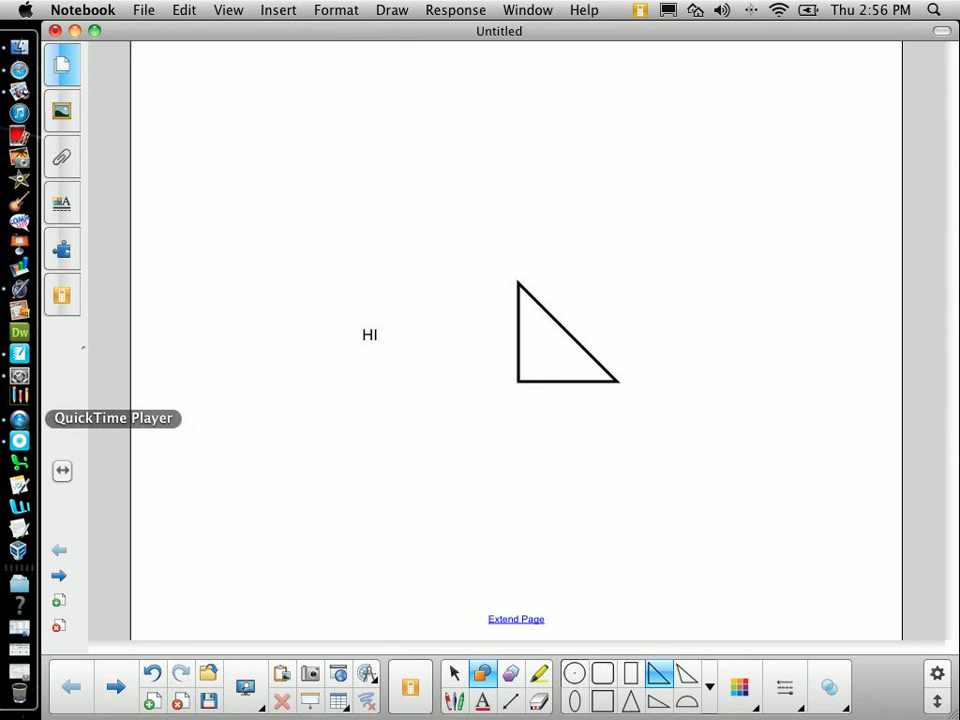
left_click(19, 418)
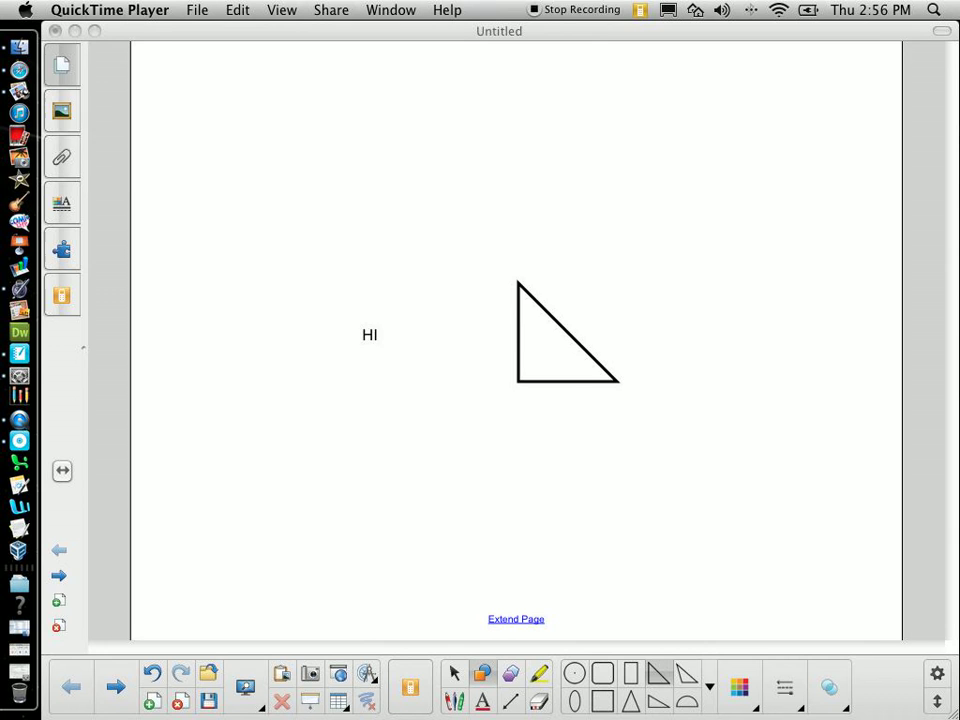
key("ctrl+super+Escape")
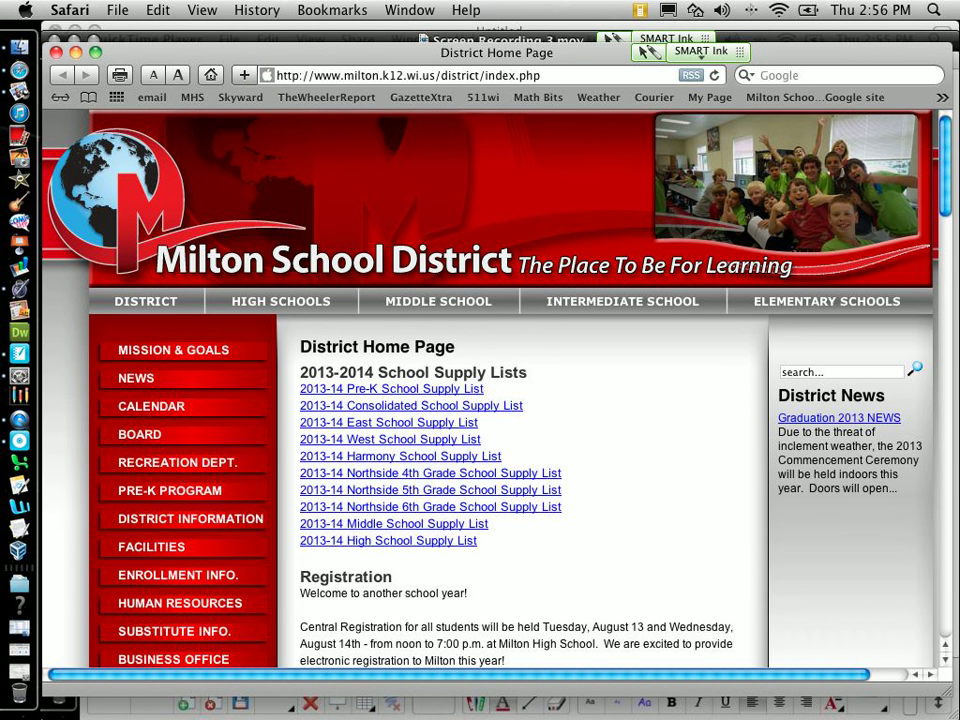
left_click(354, 75)
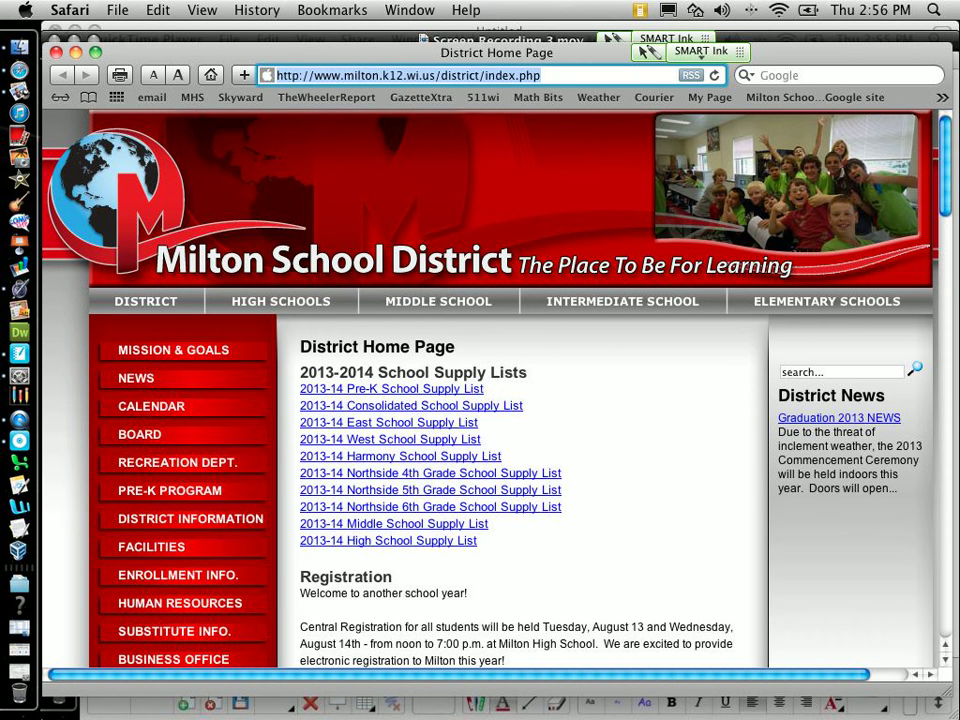
type("www.youtube.com/")
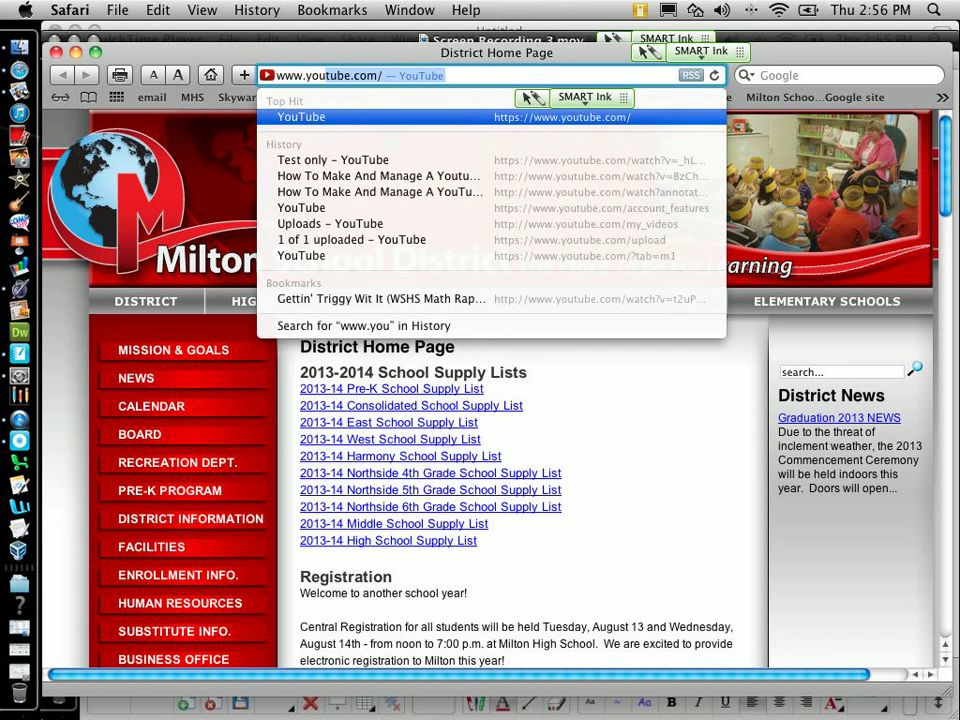
key("Return")
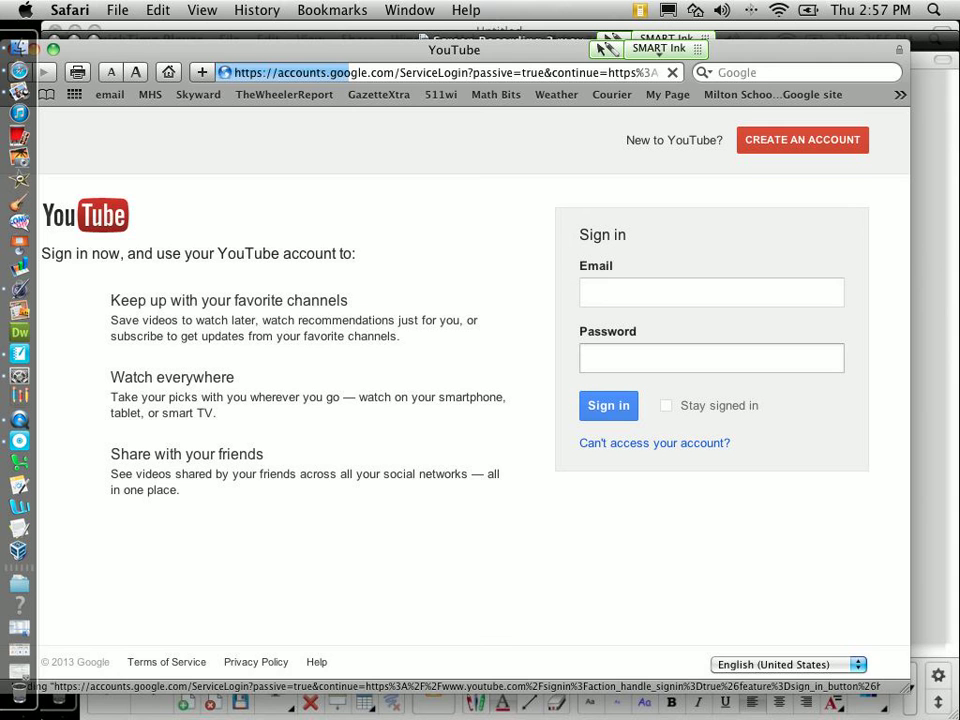
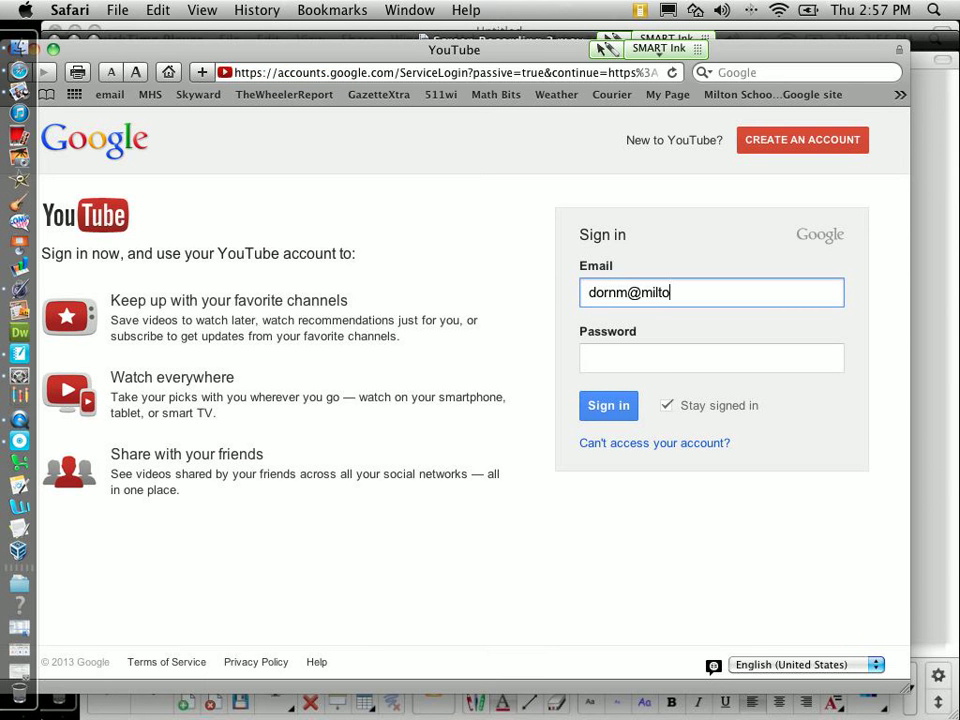
Step: Sign in with the school e-mail, then the single sign-on user name and password
key("Return")
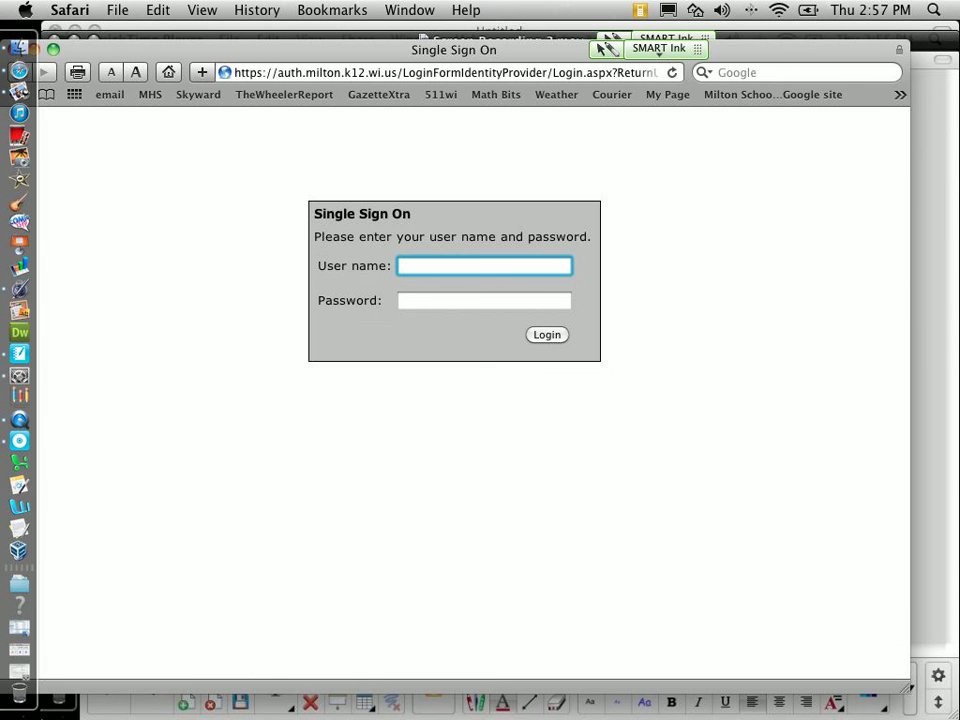
key("Tab")
type("****")
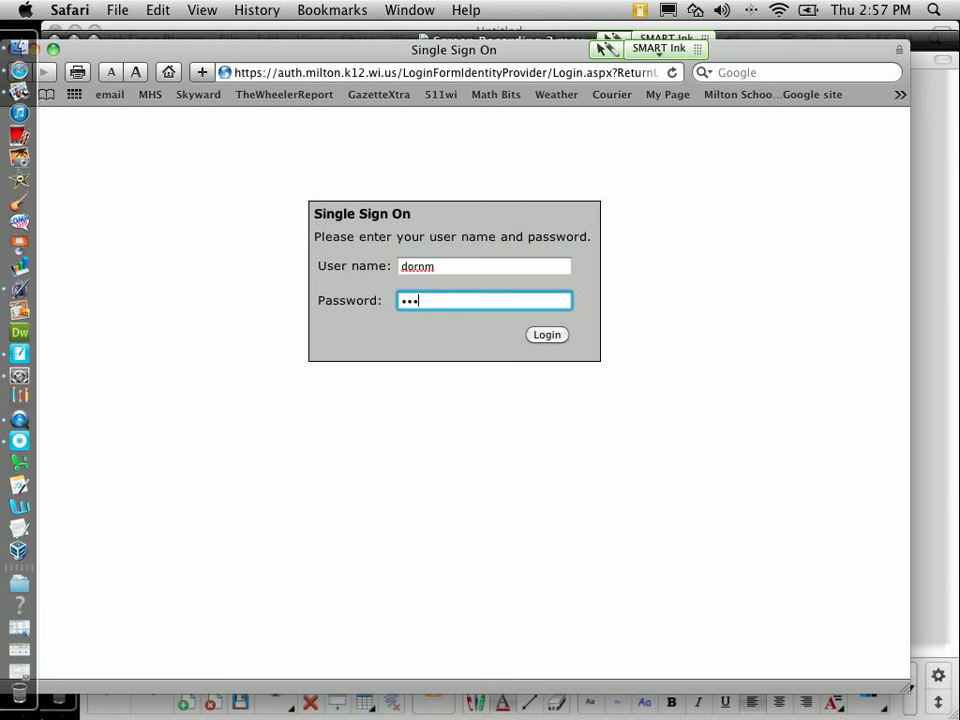
type("********")
key("Return")
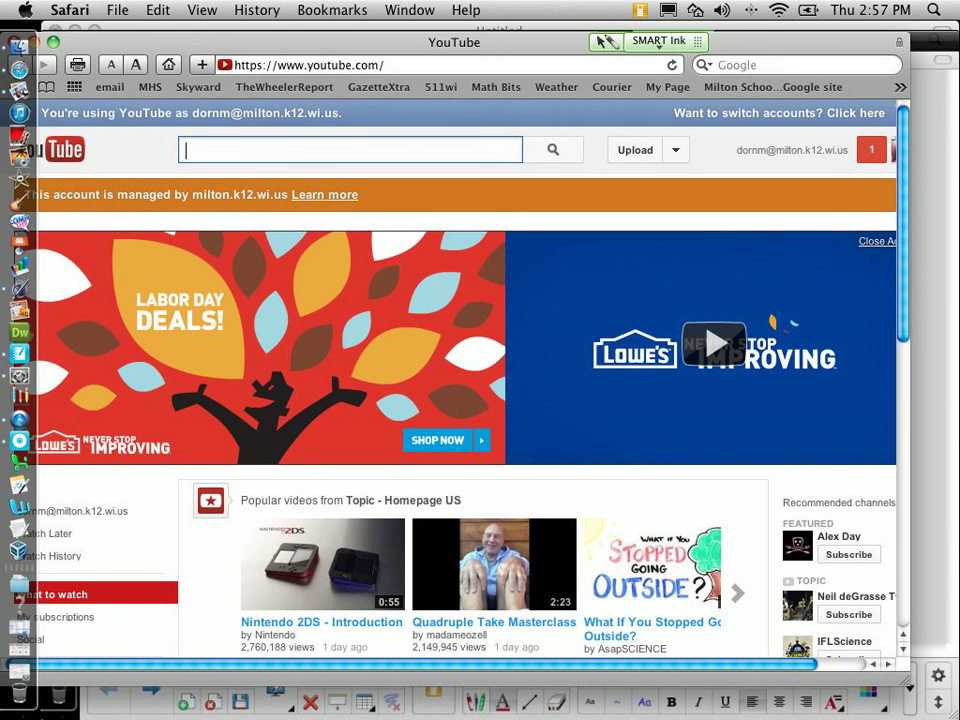
Step: Switch from the personal account to the Milton High School Geometry channel via the avatar menu
scroll(450, 380, "right", 3)
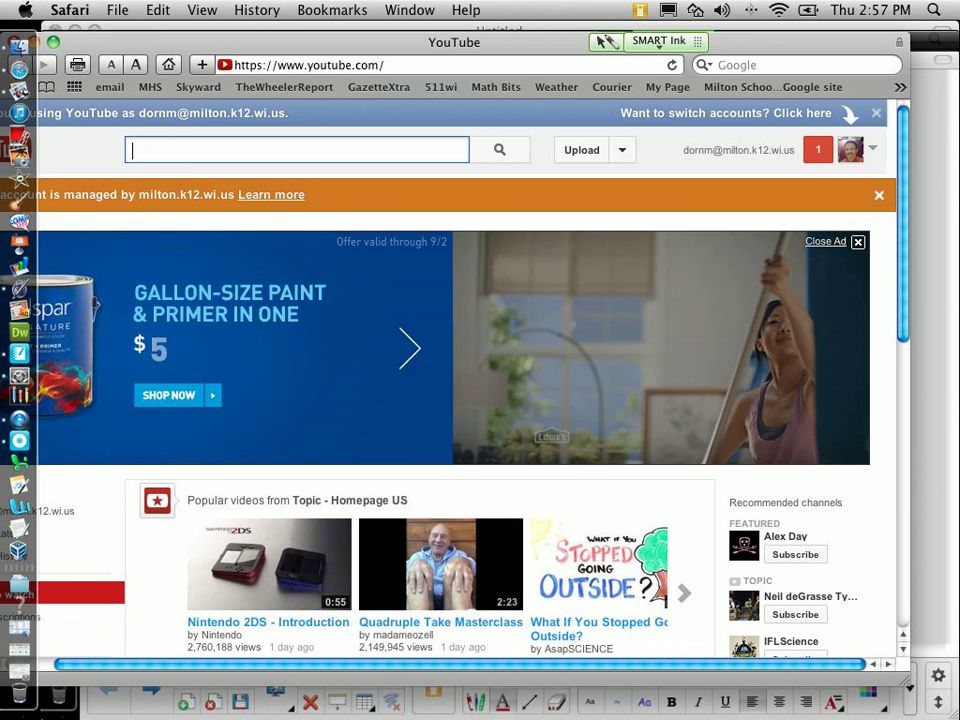
left_click(850, 149)
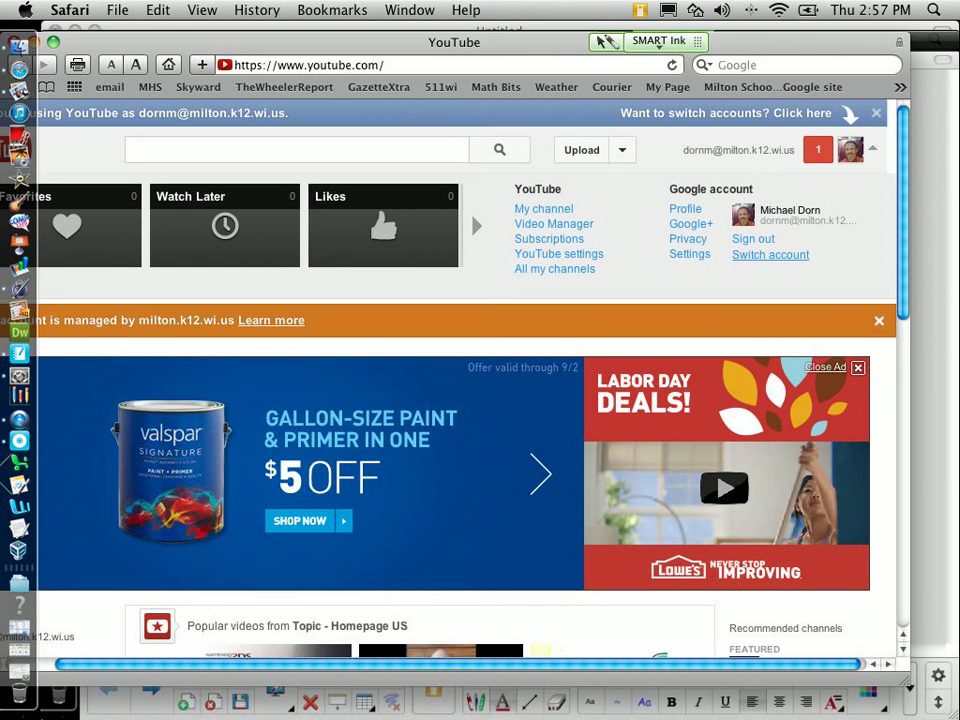
left_click(770, 254)
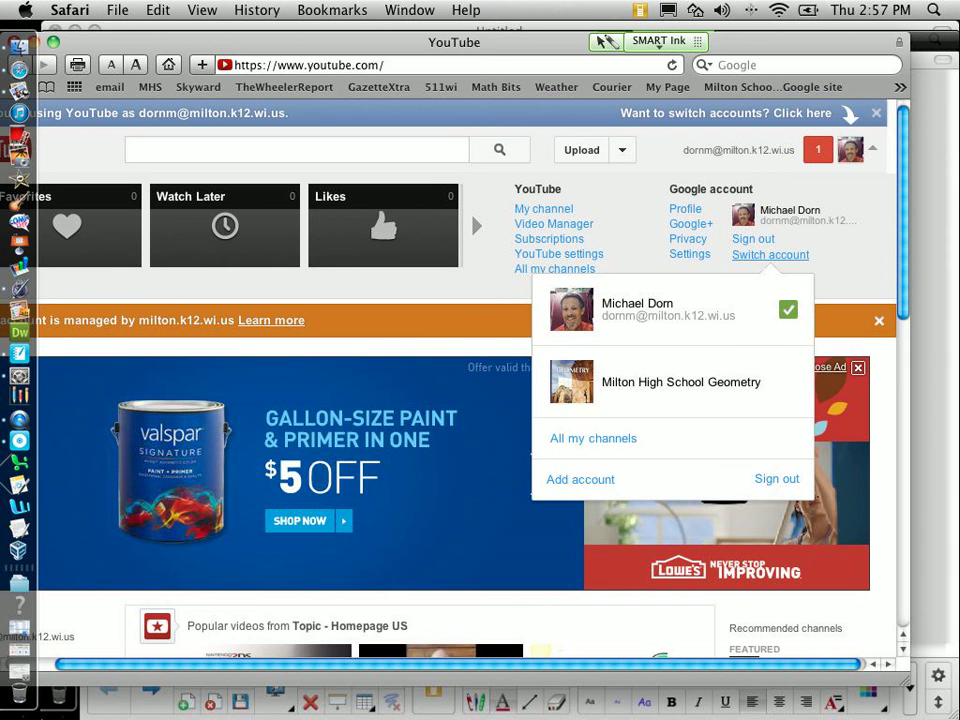
left_click(593, 438)
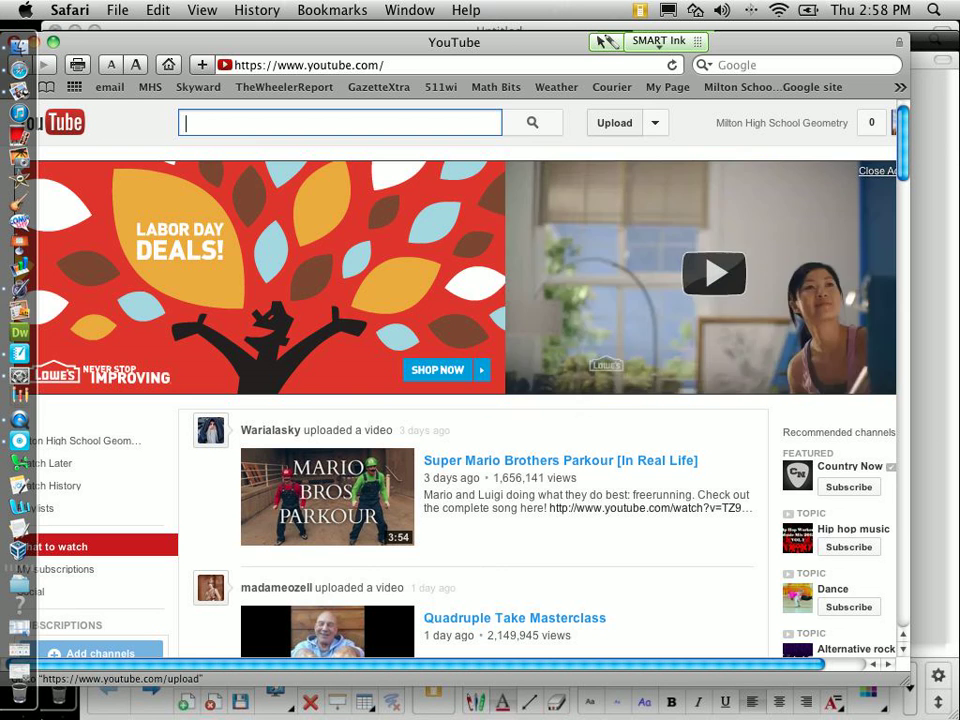
Step: Upload Screen Recording 3.mov from the Movies folder to the channel
left_click(614, 122)
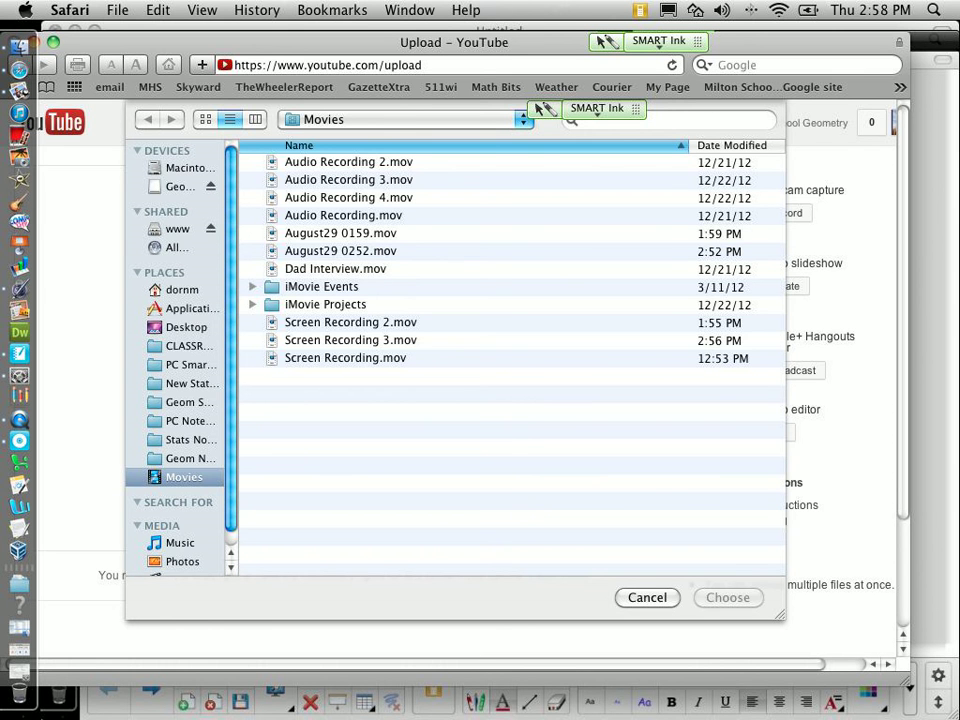
left_click(345, 340)
key("Return")
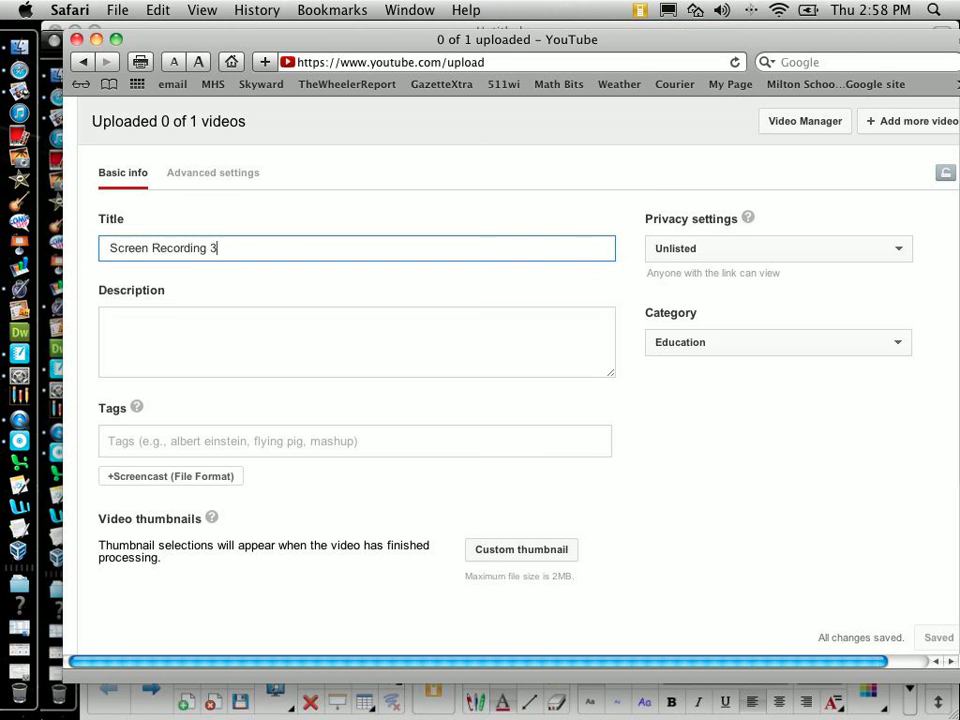
Step: Retitle the uploaded video 'Sample Video'
type("S")
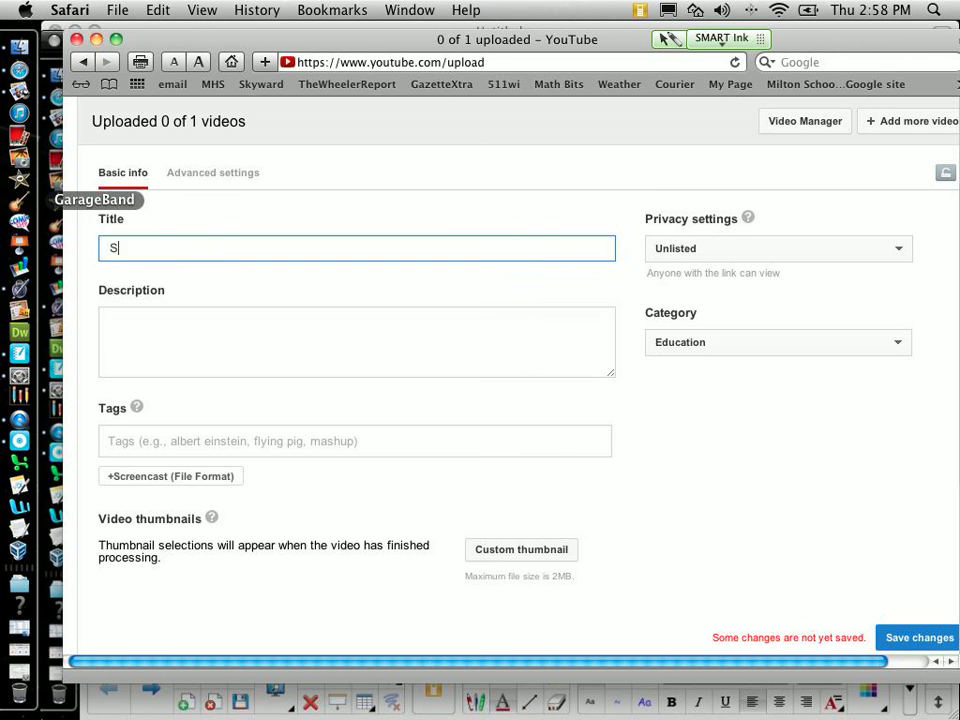
type("ample Video")
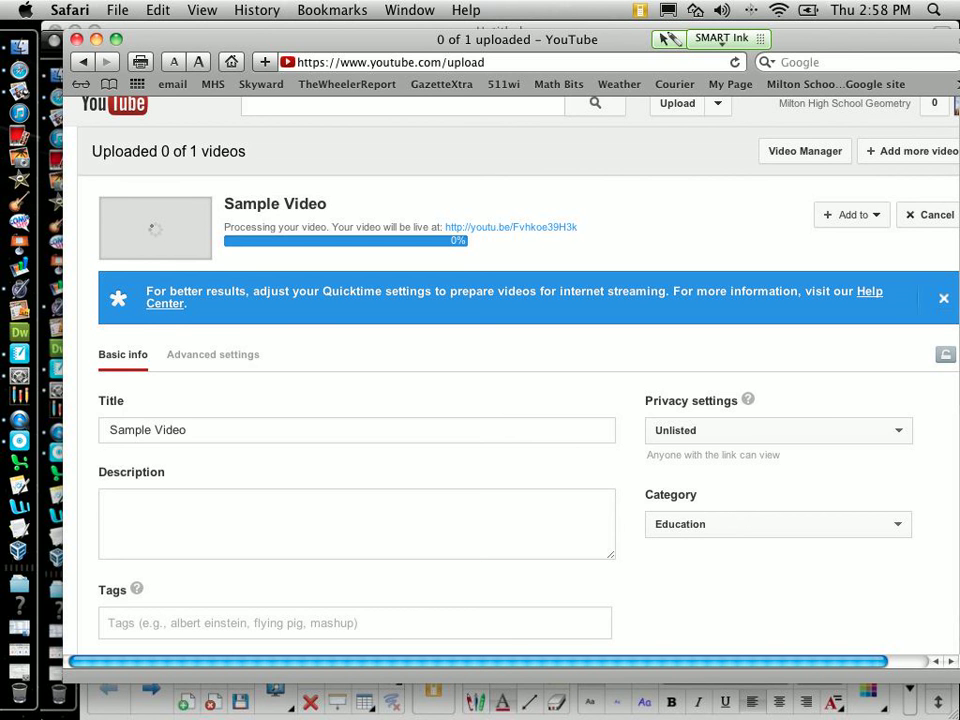
scroll(517, 420, "down", 2)
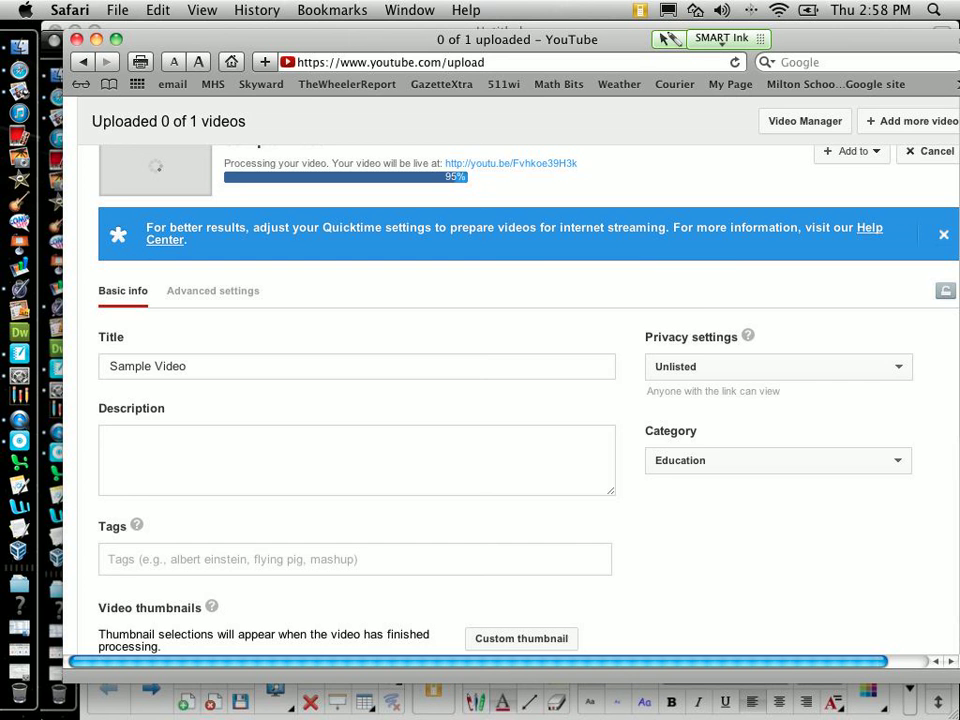
scroll(517, 400, "down", 2)
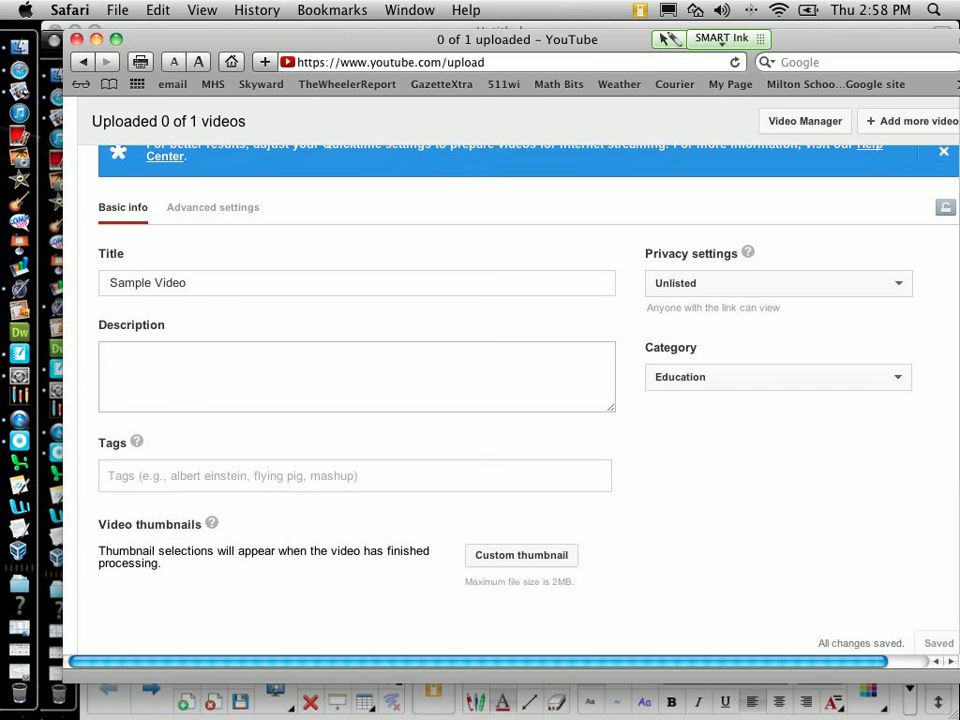
Step: Add the tags Vertical Angles and Consecutive Interior Angles
left_click(110, 475)
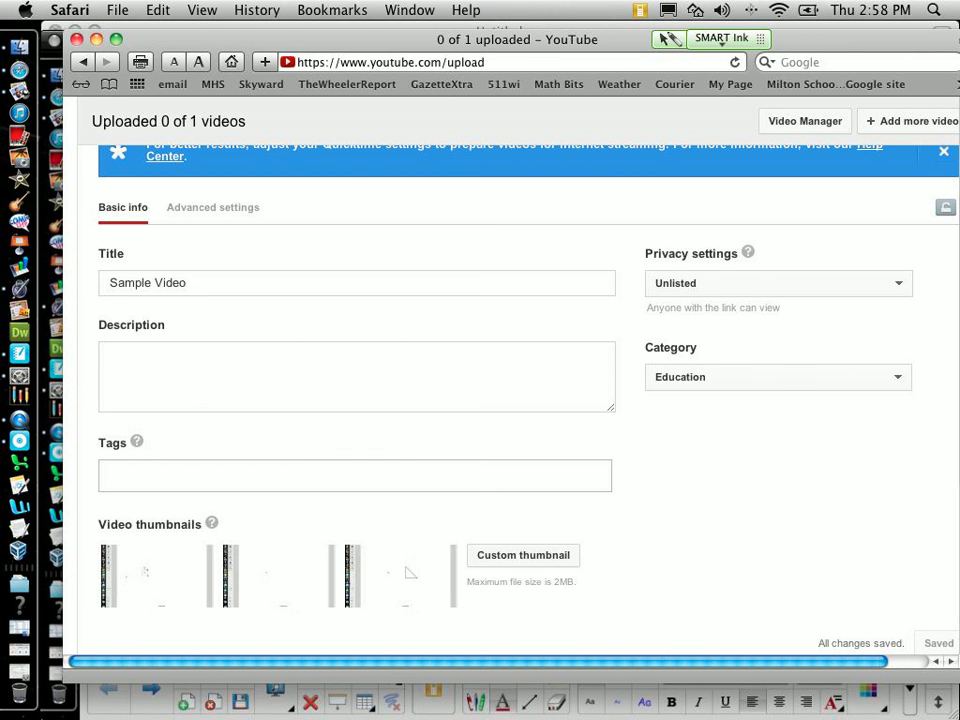
type("Ver")
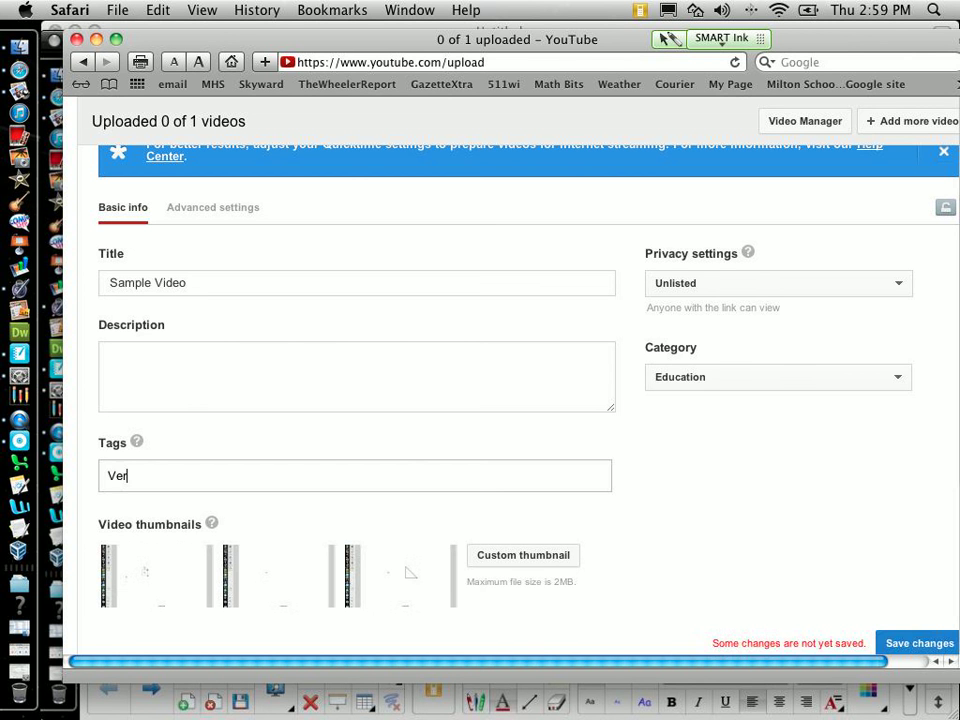
type("tical Angles")
key("Return")
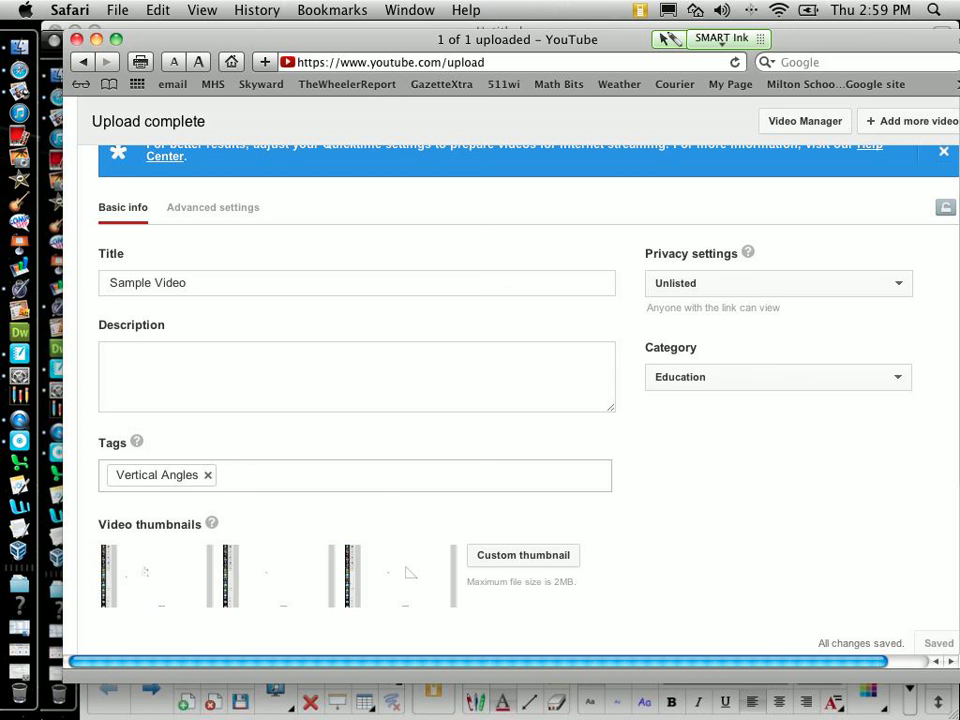
type("Consecut")
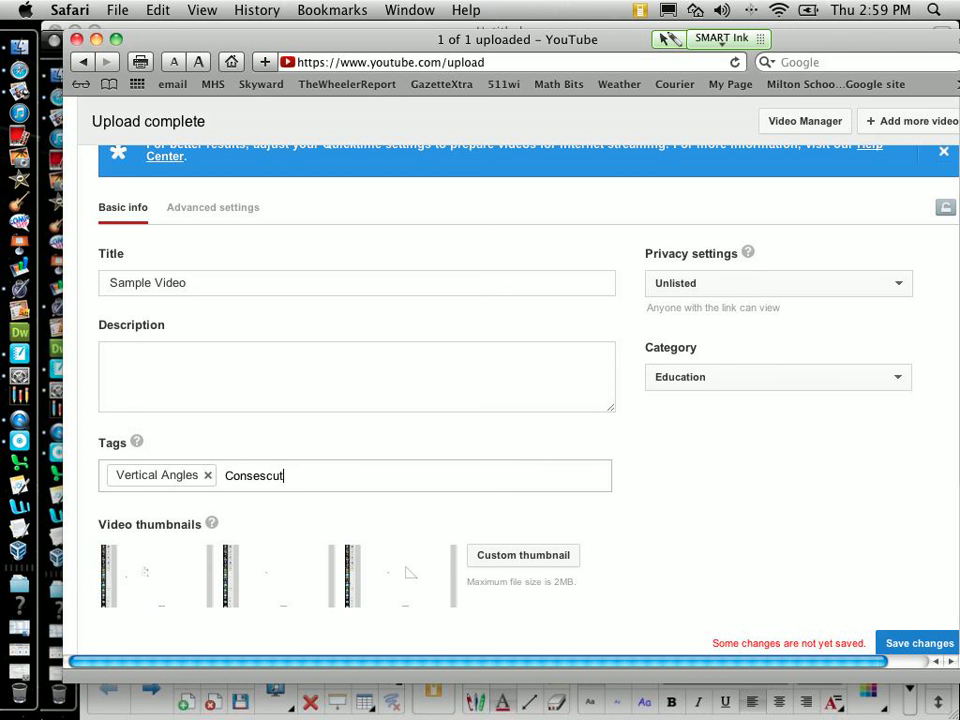
type("ive Interior Angles")
key("Return")
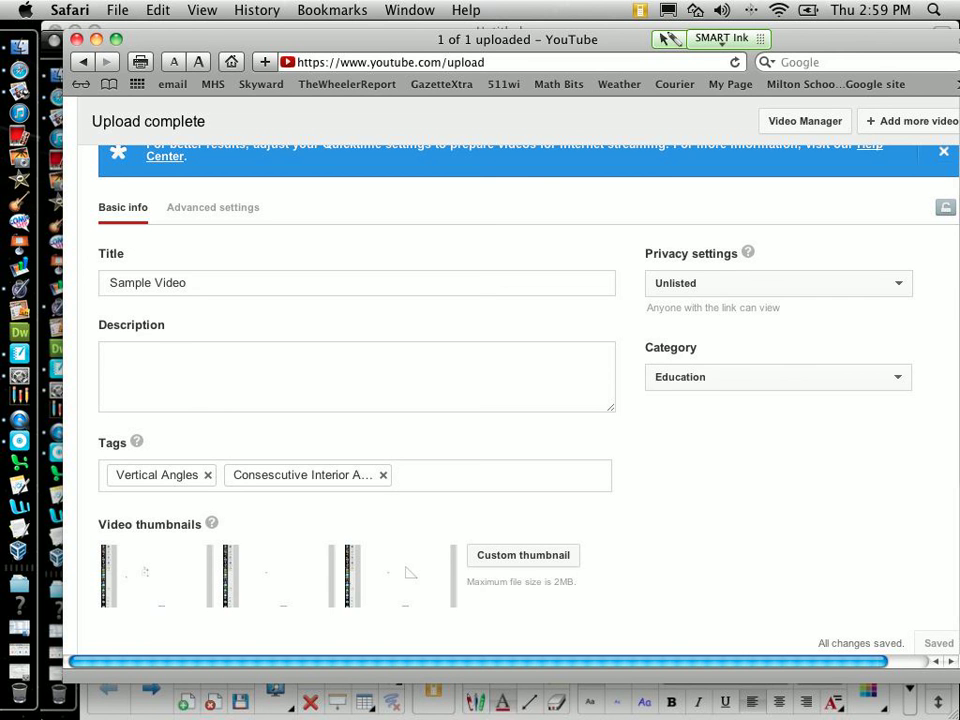
scroll(500, 400, "up", 3)
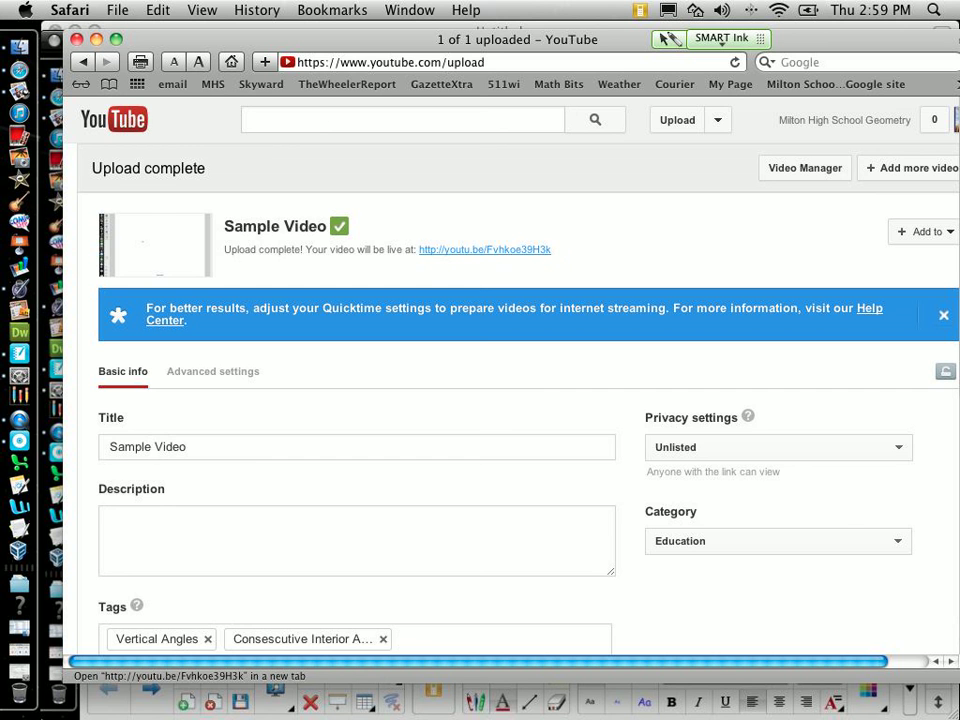
Step: Open Sample Video's share link in a new tab and pause it after a few seconds
key("super+t")
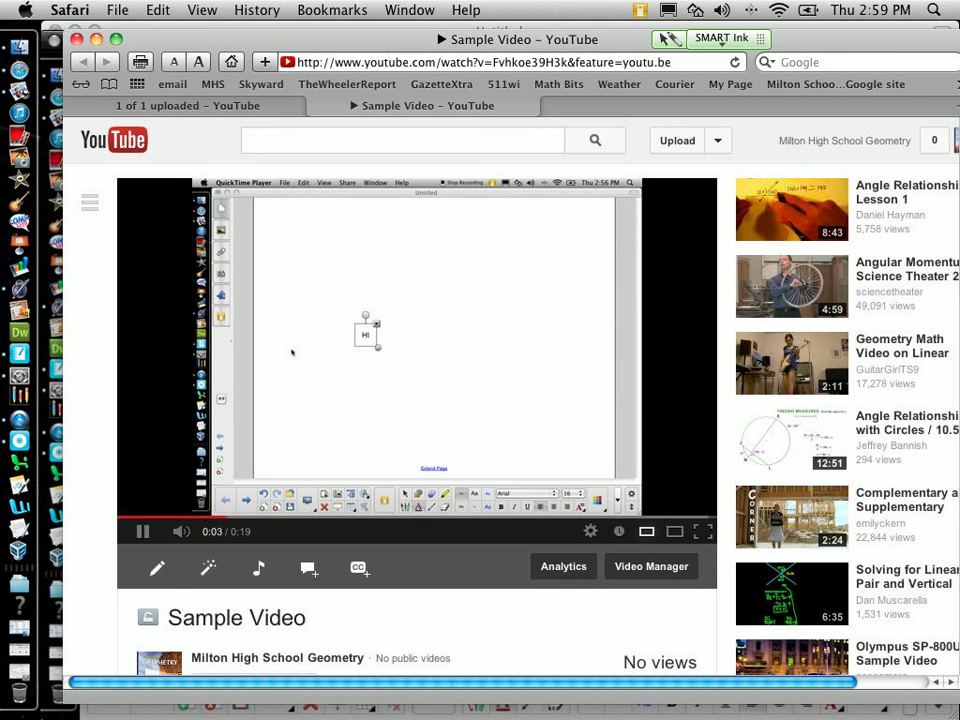
key("space")
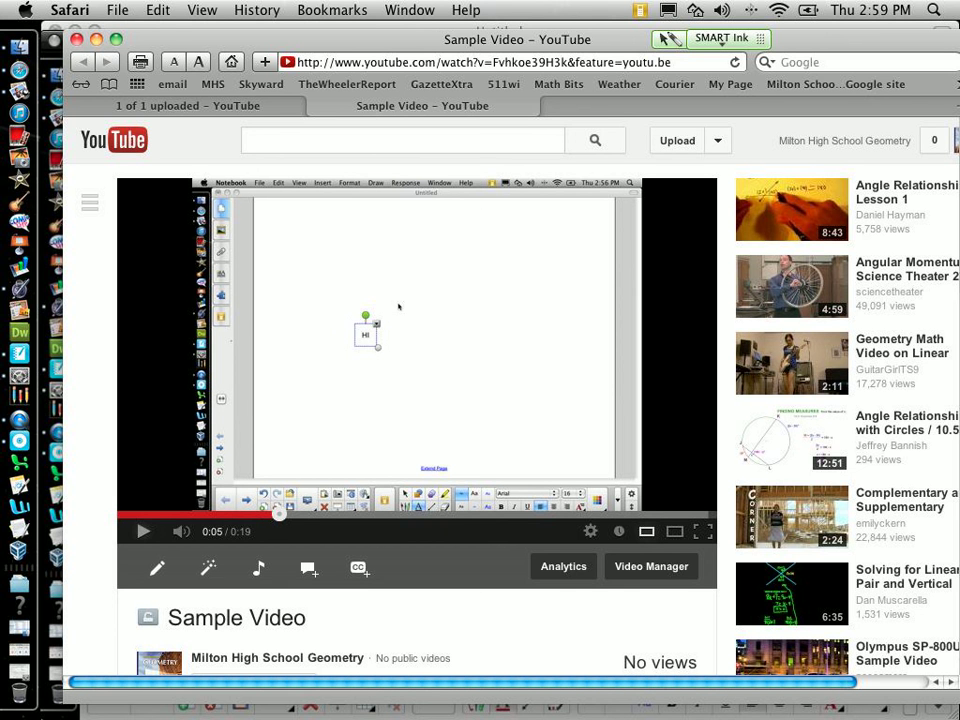